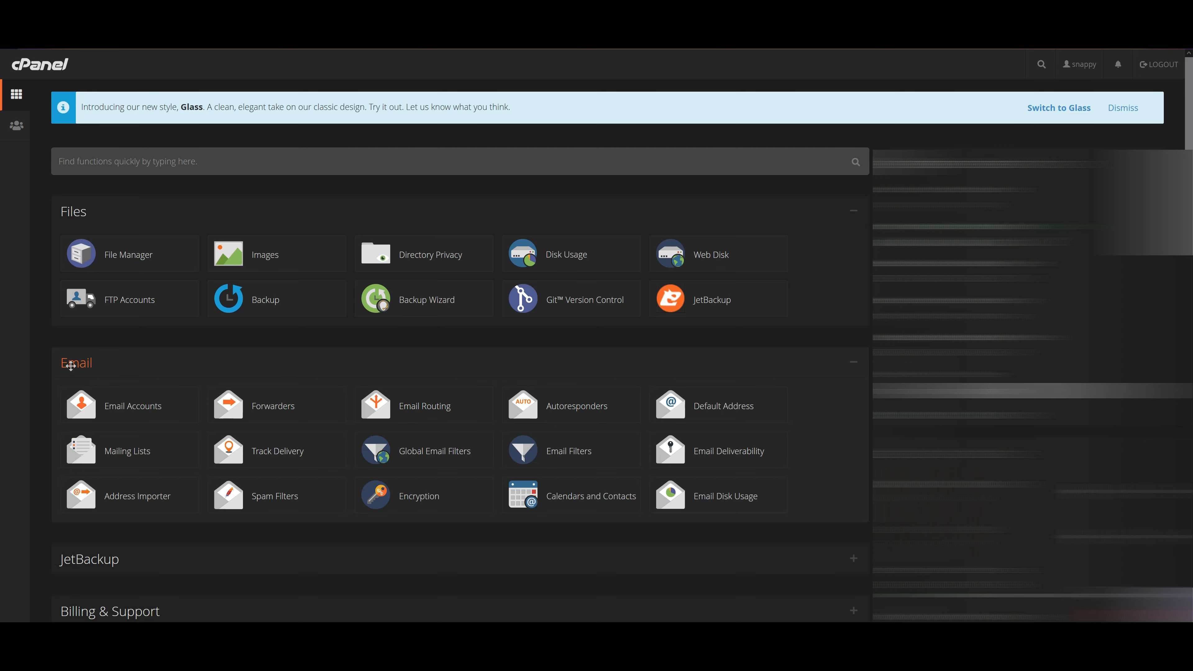
# In cPanel Email Accounts, start a new account on the snappyhost.co.uk domain
pyautogui.click(129, 417)
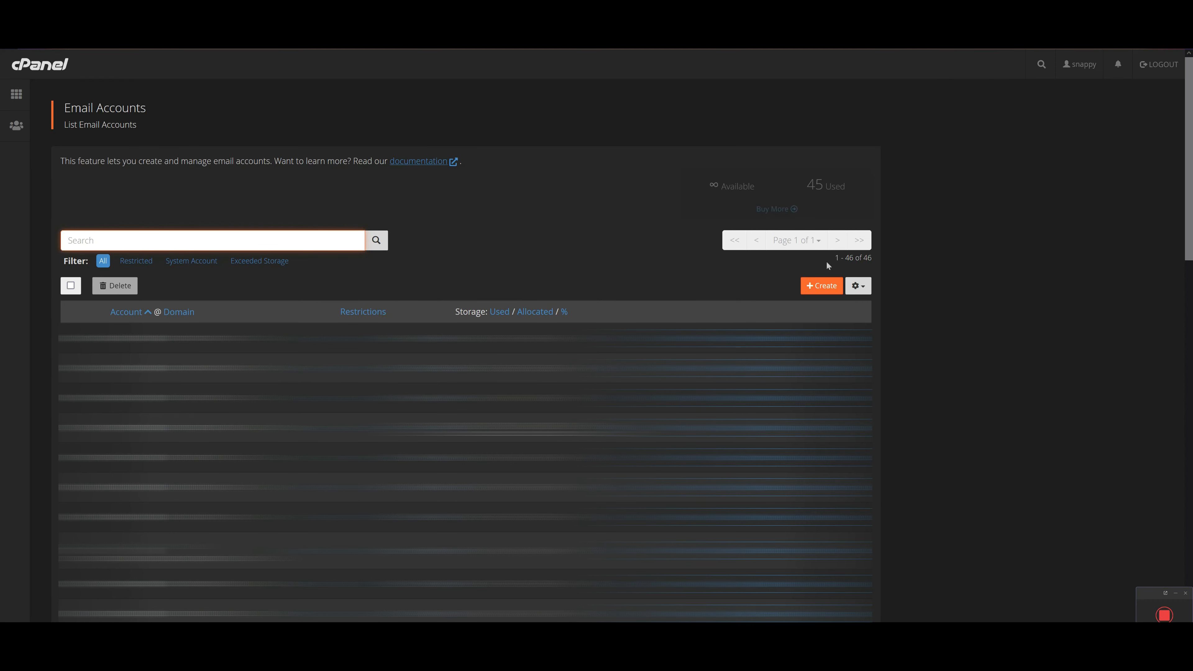
pyautogui.click(817, 286)
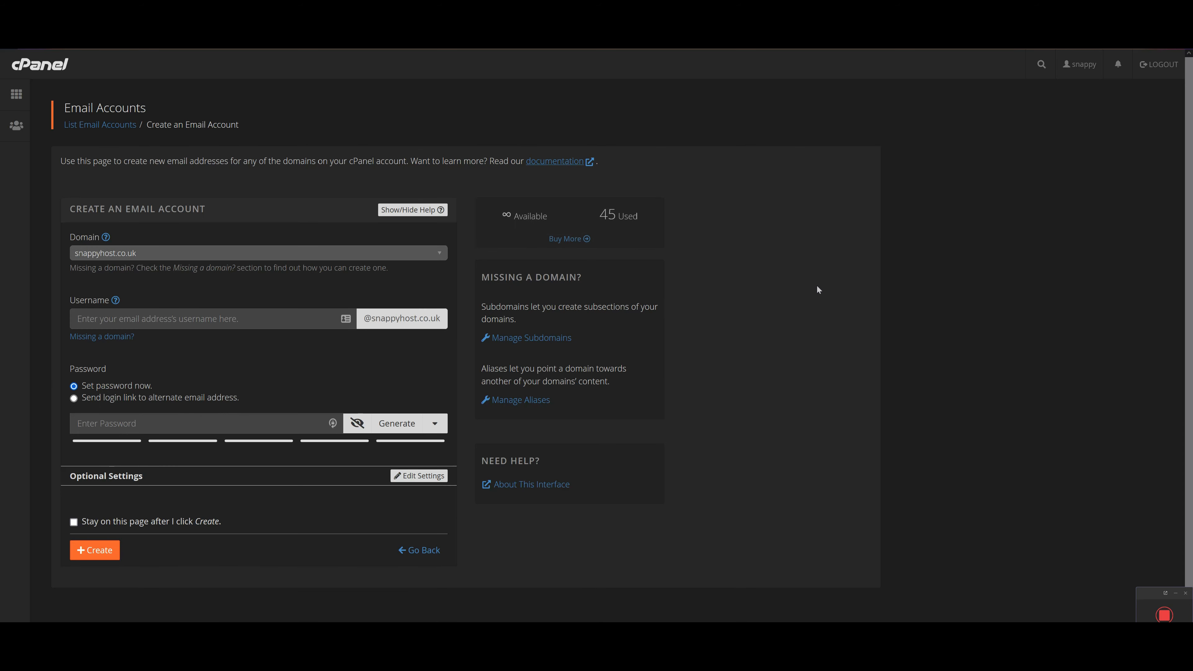
pyautogui.click(400, 253)
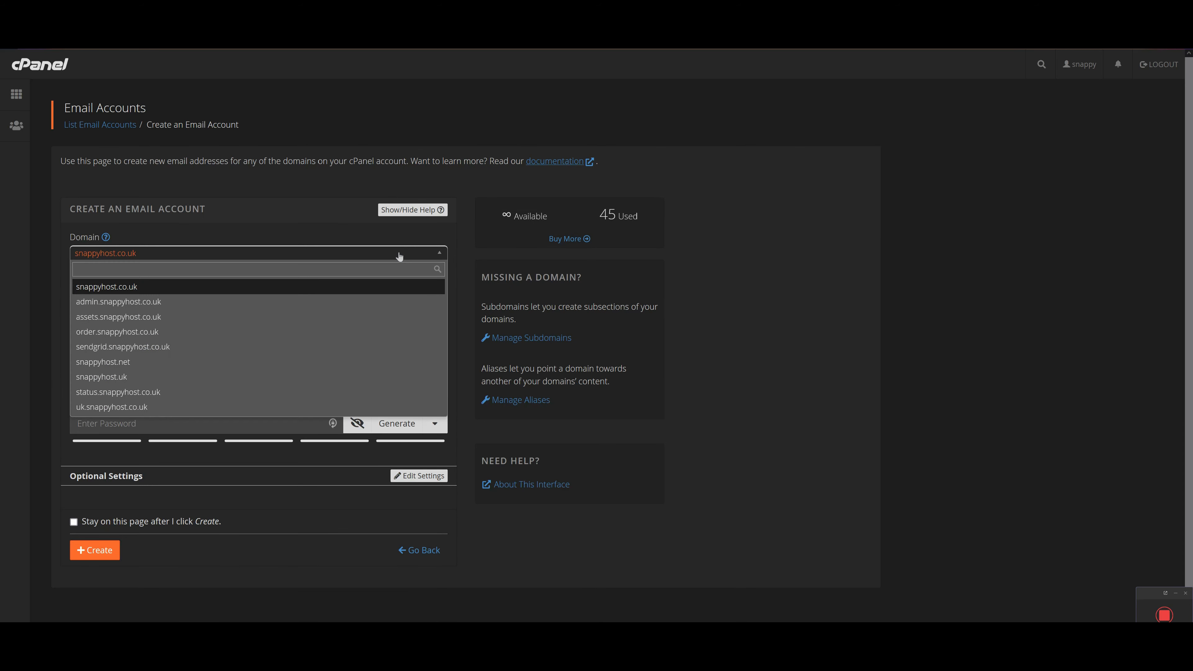
pyautogui.click(399, 256)
pyautogui.click(222, 319)
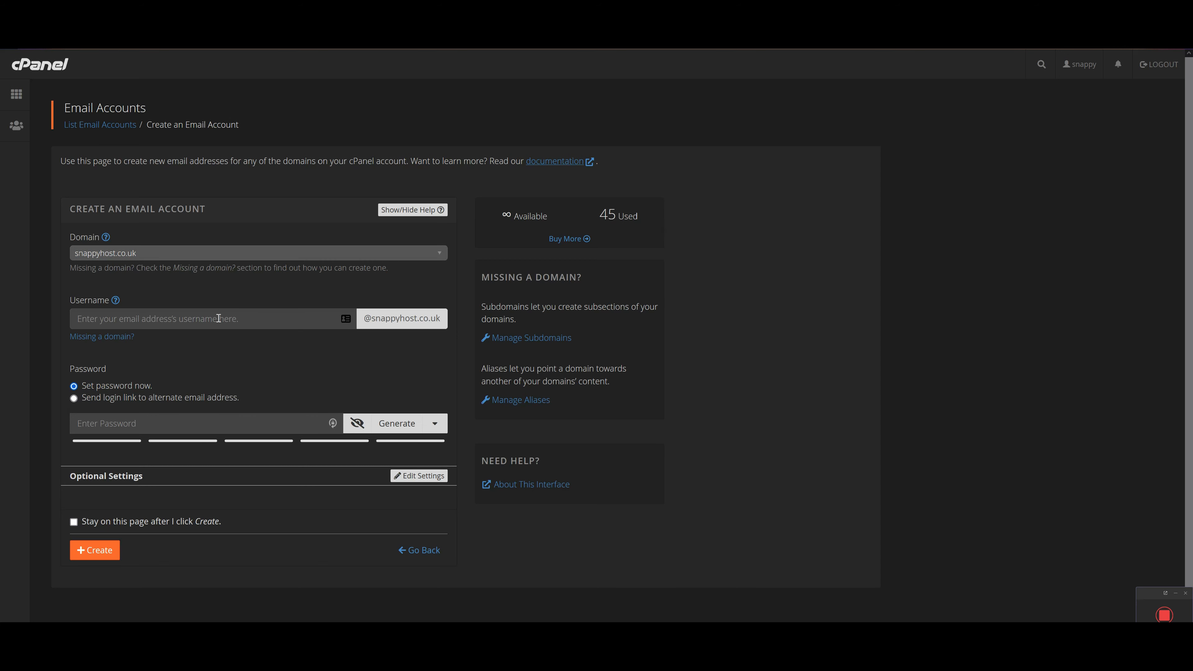
pyautogui.click(218, 318)
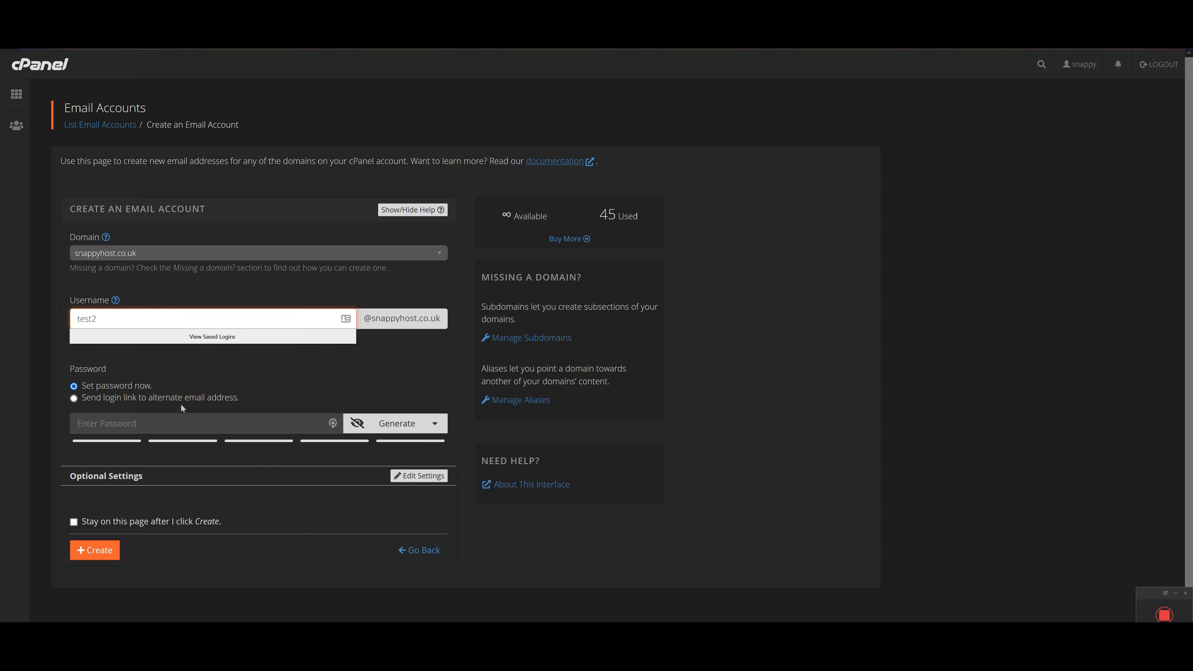
pyautogui.click(127, 425)
pyautogui.click(52, 432)
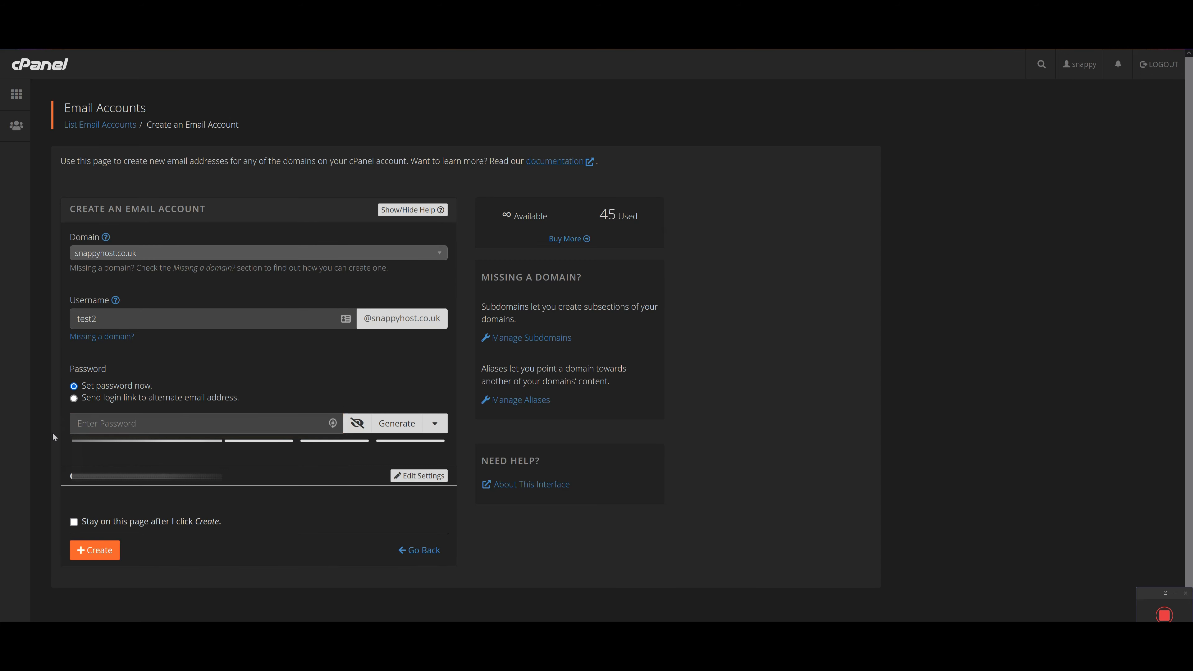
pyautogui.click(109, 551)
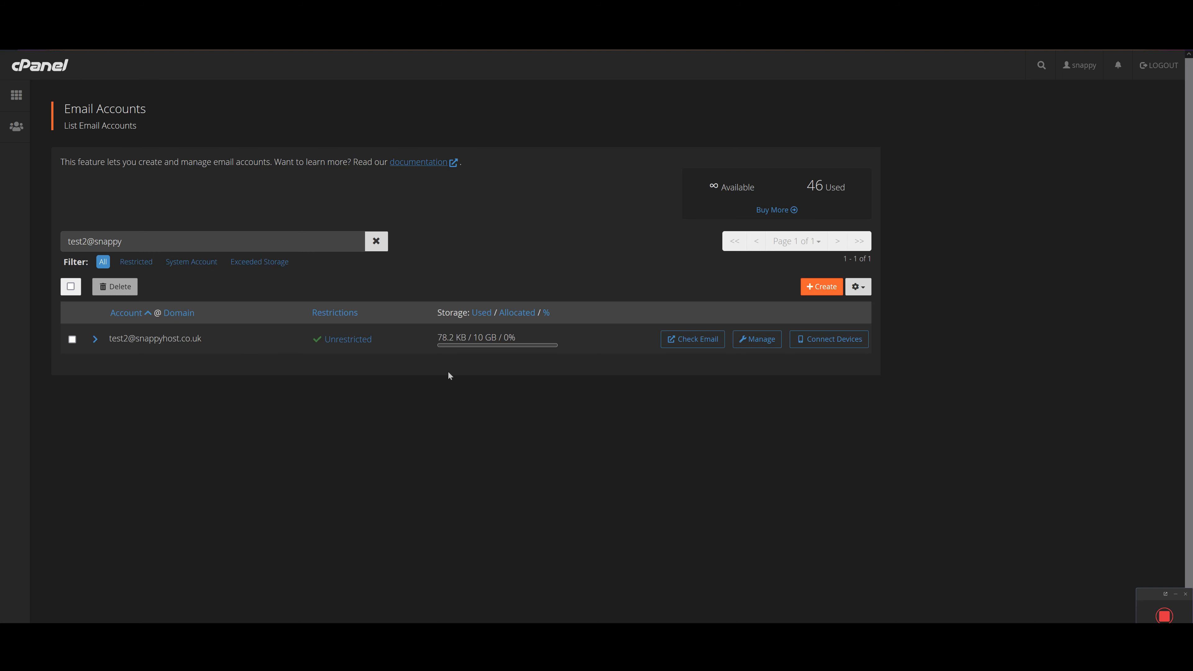
pyautogui.click(756, 339)
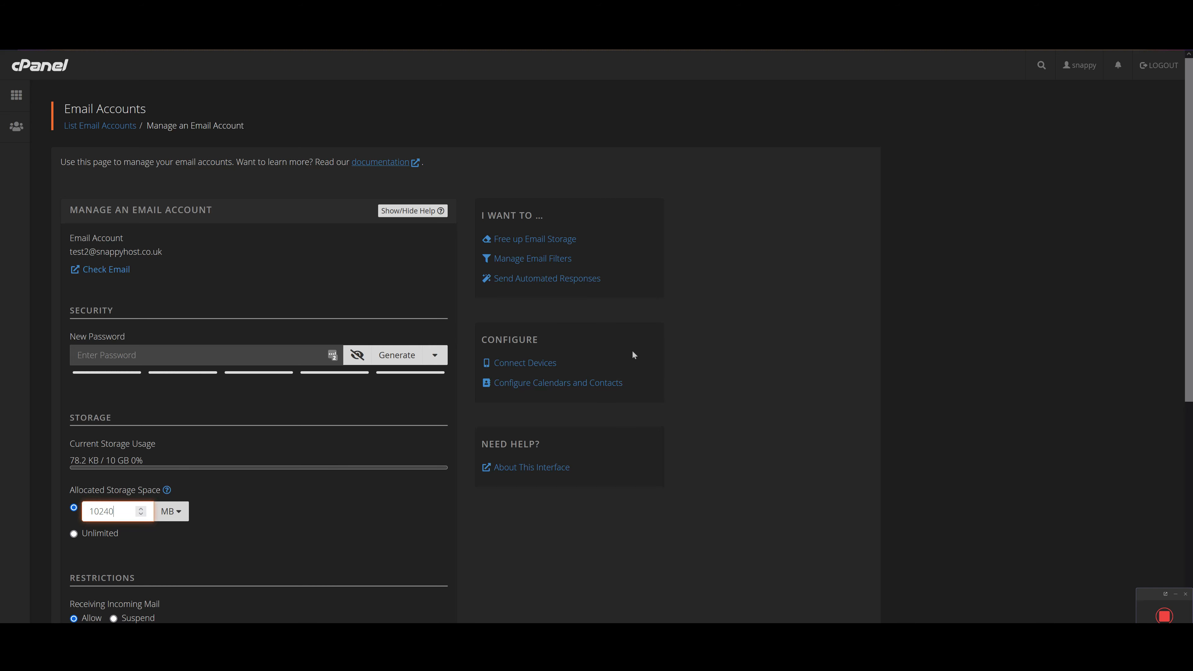
pyautogui.click(531, 366)
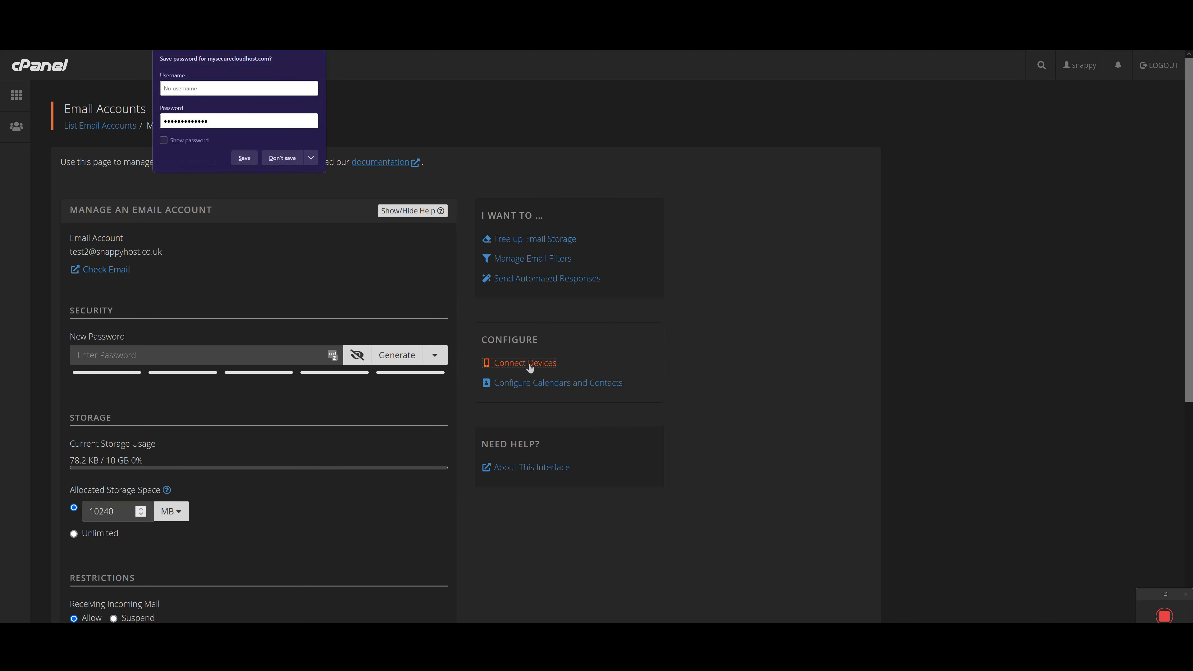
pyautogui.scroll(-3, 296, 187)
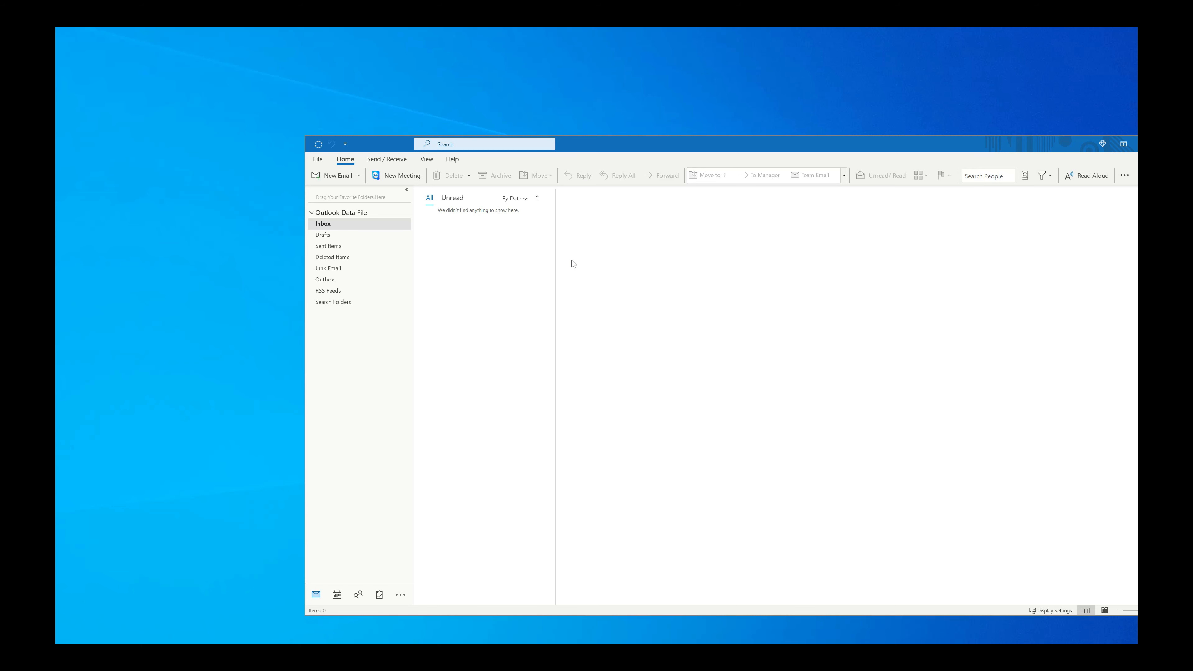
# Reach Email Accounts through File > Account Settings > Manage Profiles and start a New account
pyautogui.click(317, 160)
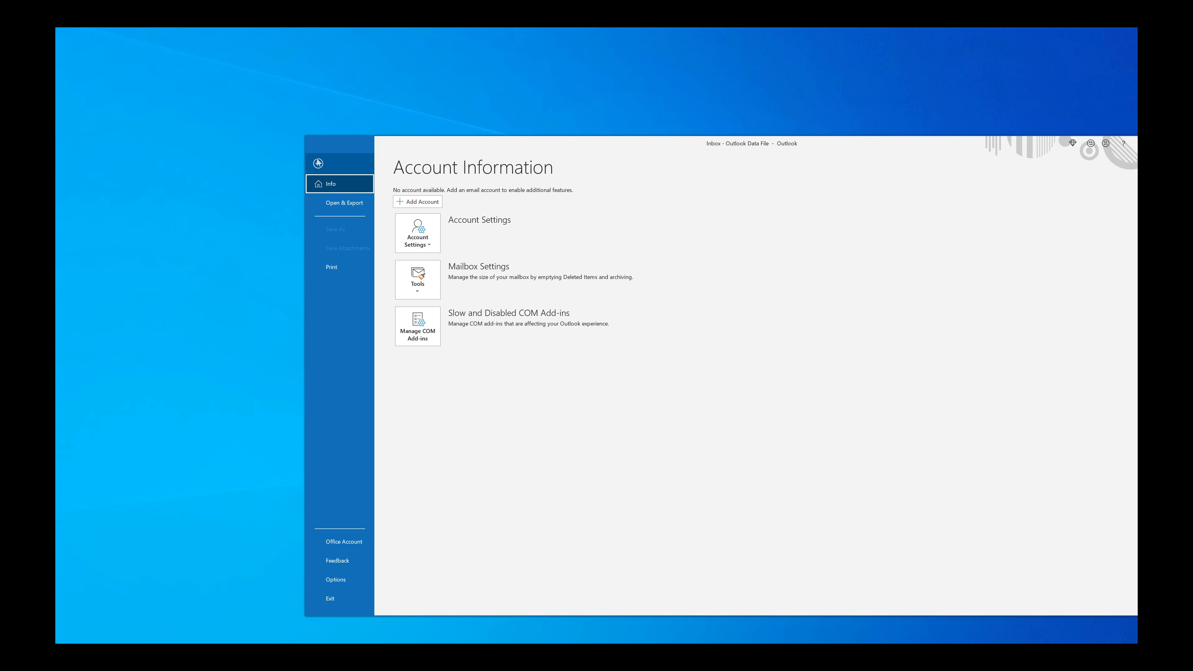
pyautogui.click(421, 245)
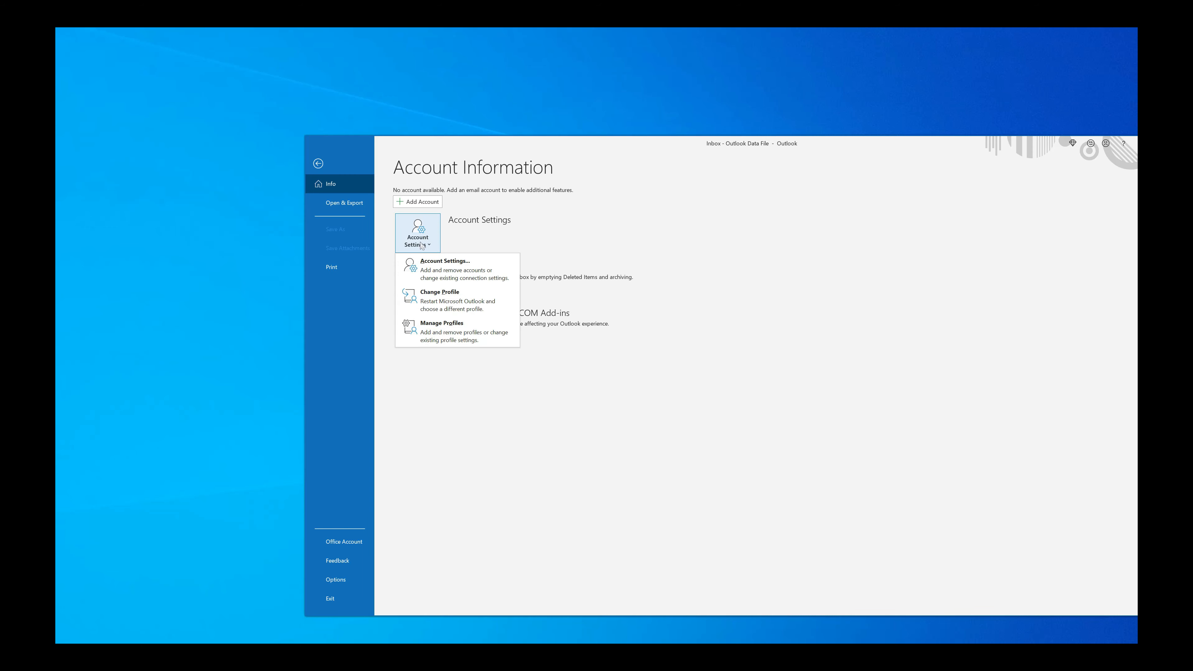
pyautogui.click(449, 329)
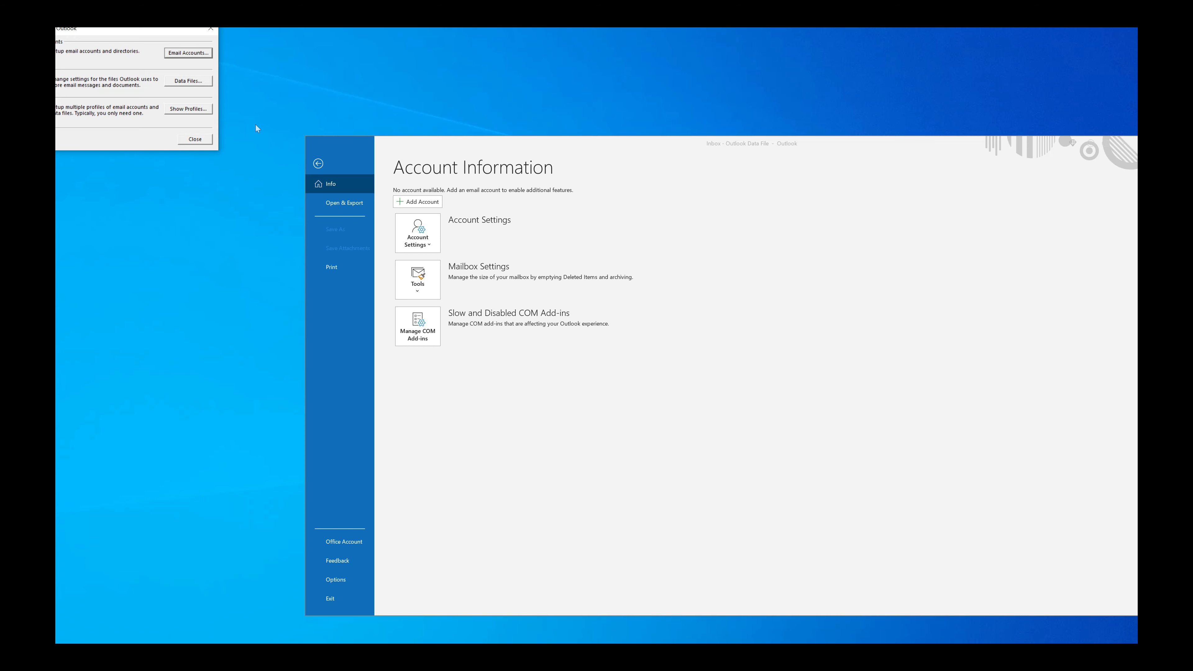
pyautogui.click(181, 53)
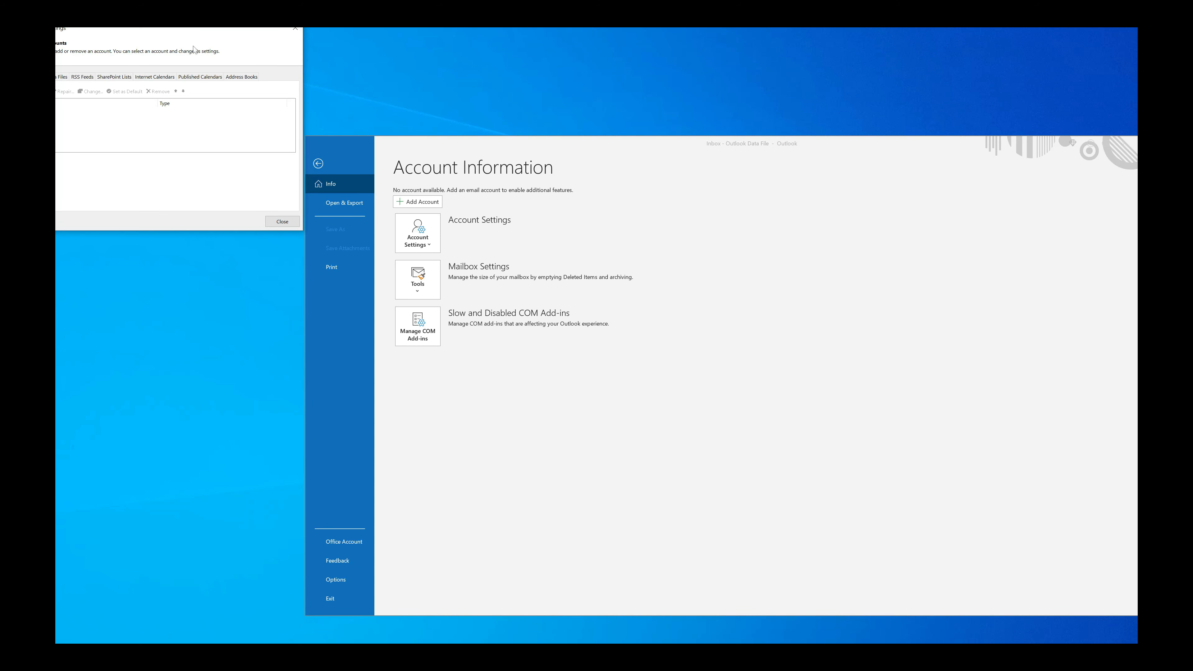
pyautogui.moveTo(199, 31); pyautogui.dragTo(330, 92)
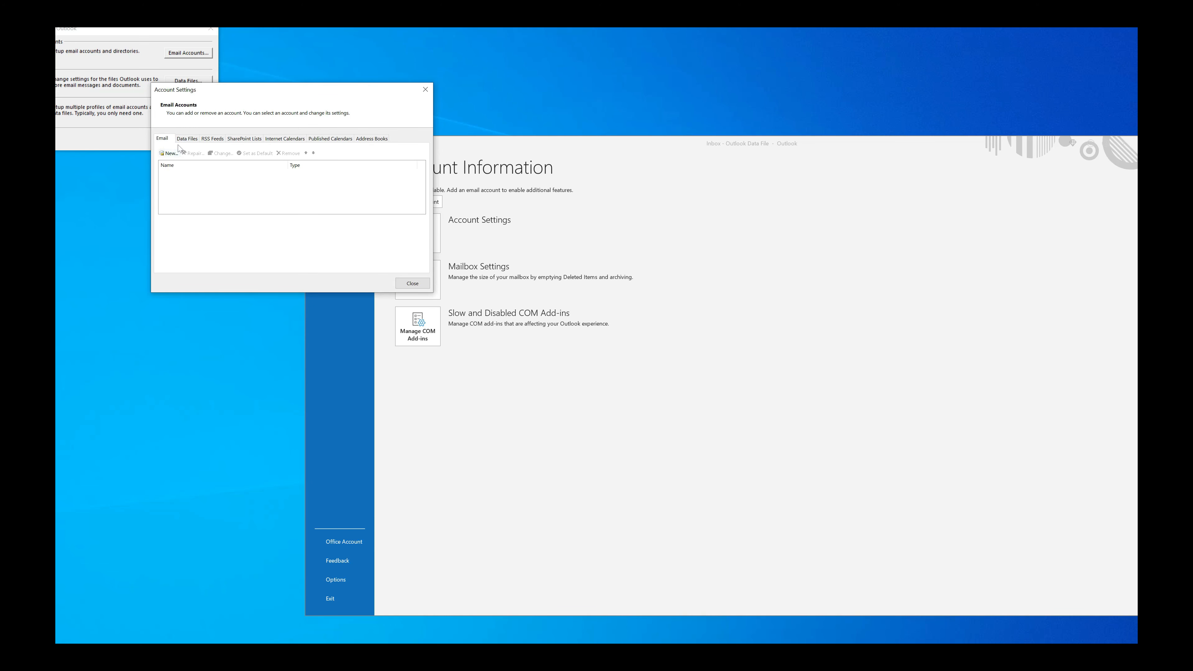
pyautogui.click(170, 153)
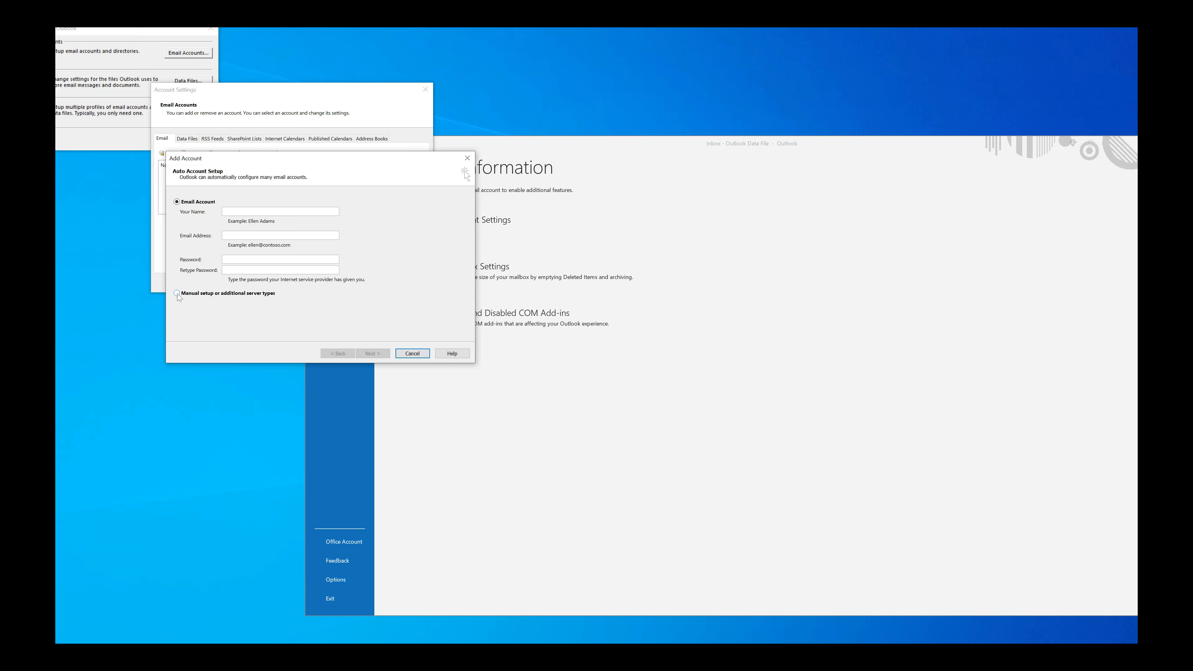
# Choose manual setup with a POP or IMAP account type
pyautogui.click(177, 294)
pyautogui.click(375, 355)
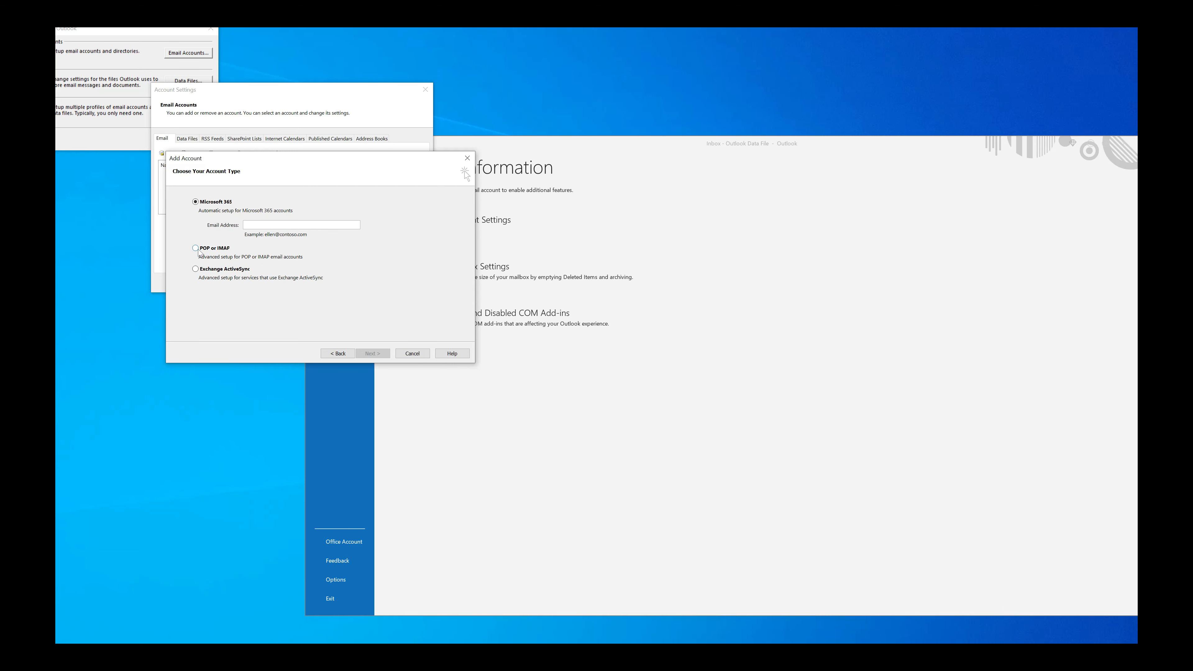
pyautogui.click(197, 249)
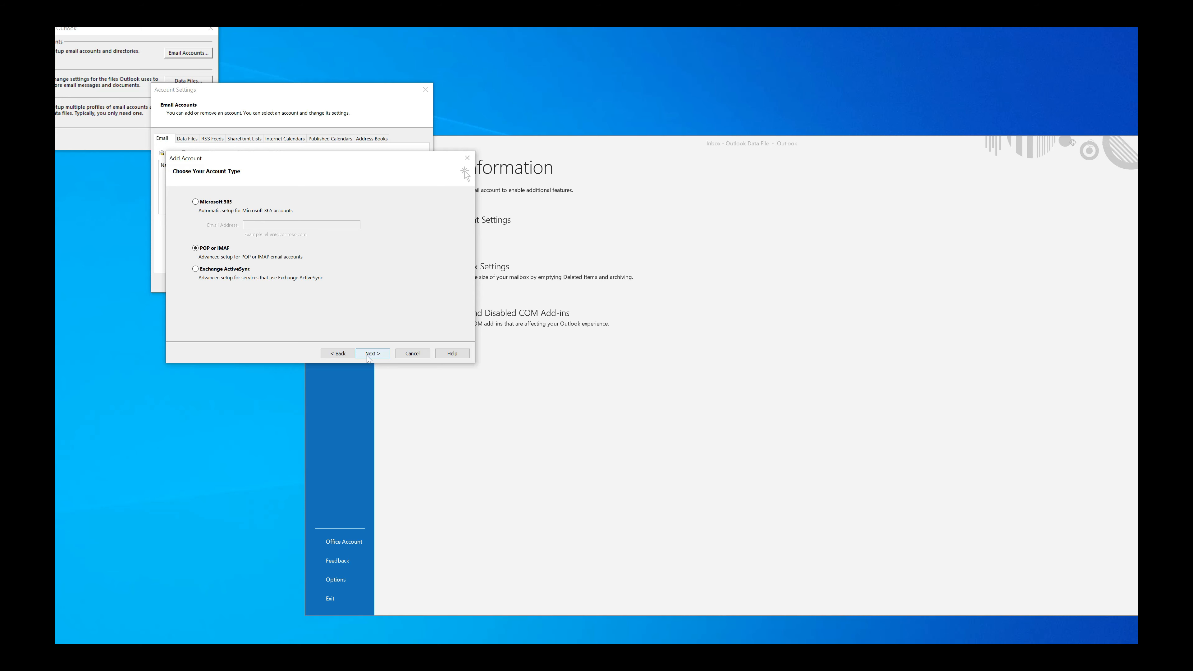
pyautogui.click(371, 353)
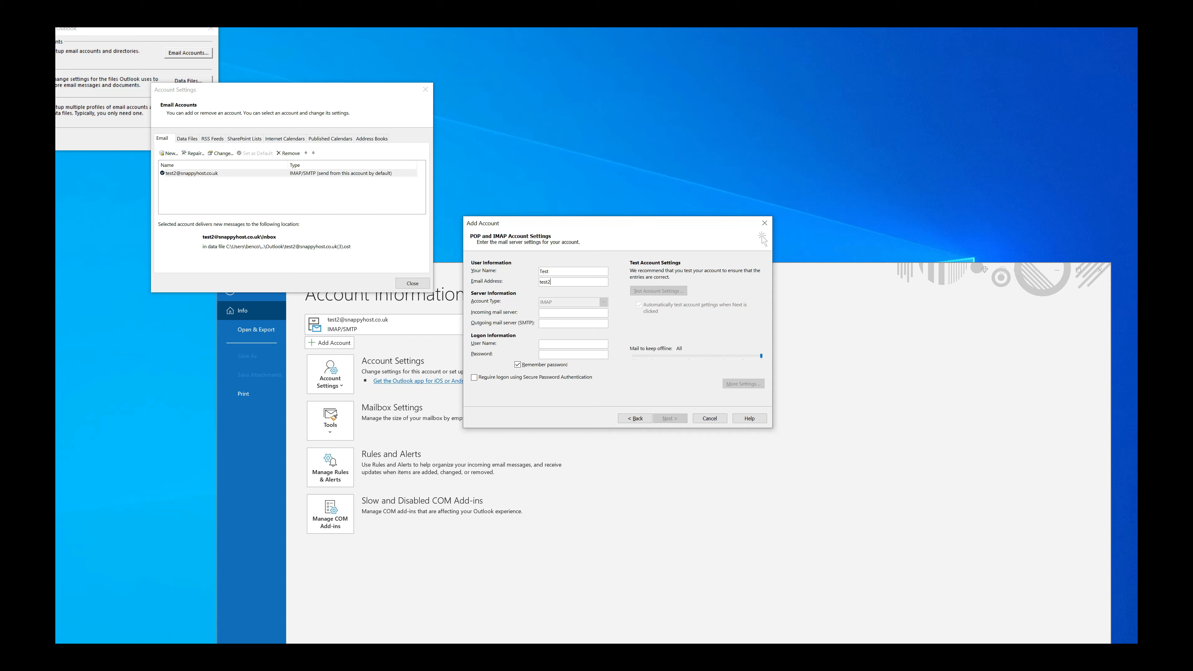
pyautogui.write('@snappyhost.co.uk')
pyautogui.press('Tab')
pyautogui.hotkey('shift', 'Tab')
# Set mail.snappyhost.co.uk as incoming and outgoing server, fix the user name, and enter the password
pyautogui.write('appy')
pyautogui.hotkey('ctrl', 'a')
pyautogui.hotkey('ctrl', 'c')
pyautogui.press('Tab')
pyautogui.hotkey('ctrl', 'v')
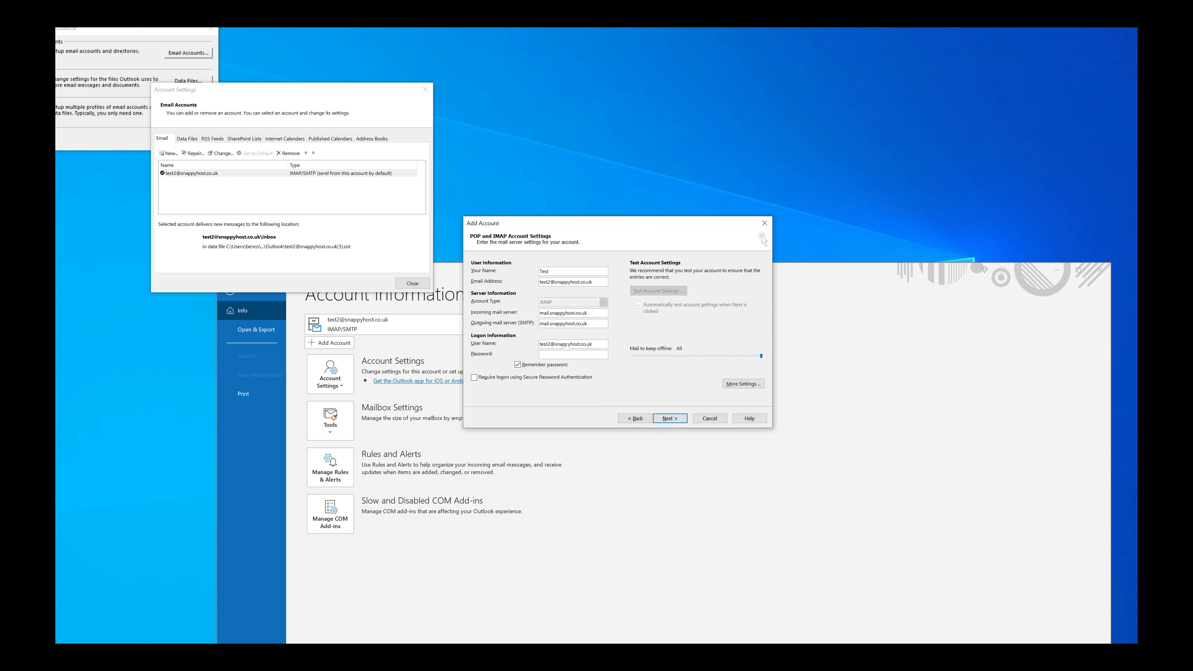
pyautogui.doubleClick(567, 344)
pyautogui.press('Tab')
pyautogui.write('****')
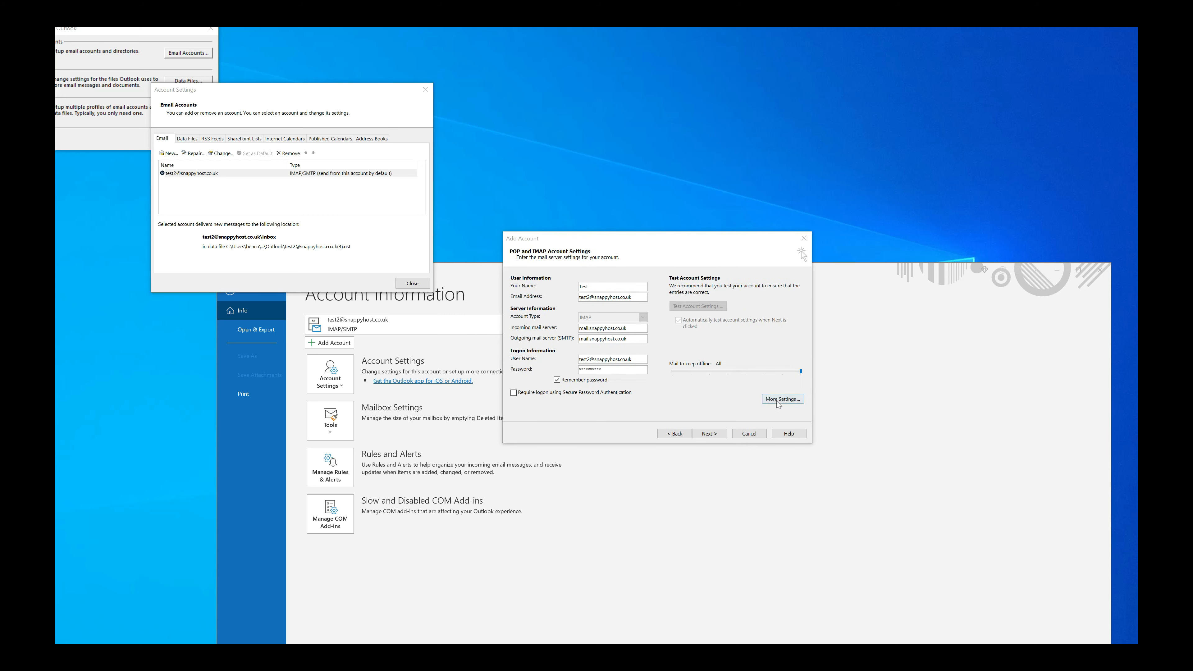
# In More Settings > Advanced, set incoming IMAP encryption to SSL/TLS on port 993
pyautogui.click(780, 399)
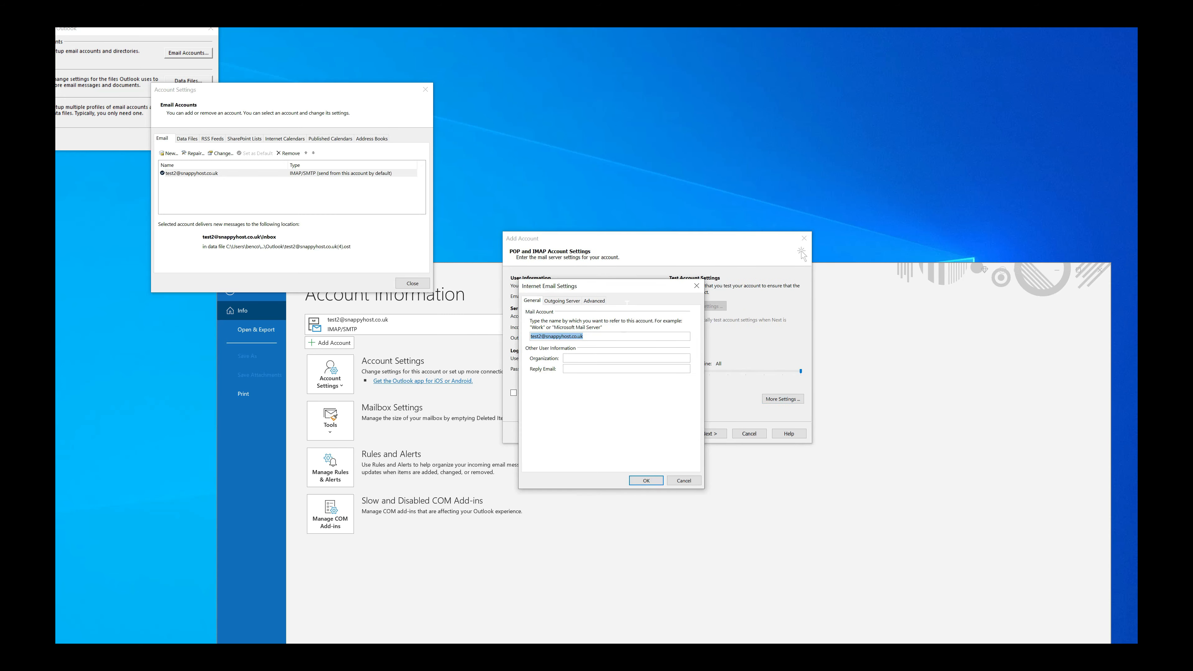
pyautogui.click(594, 301)
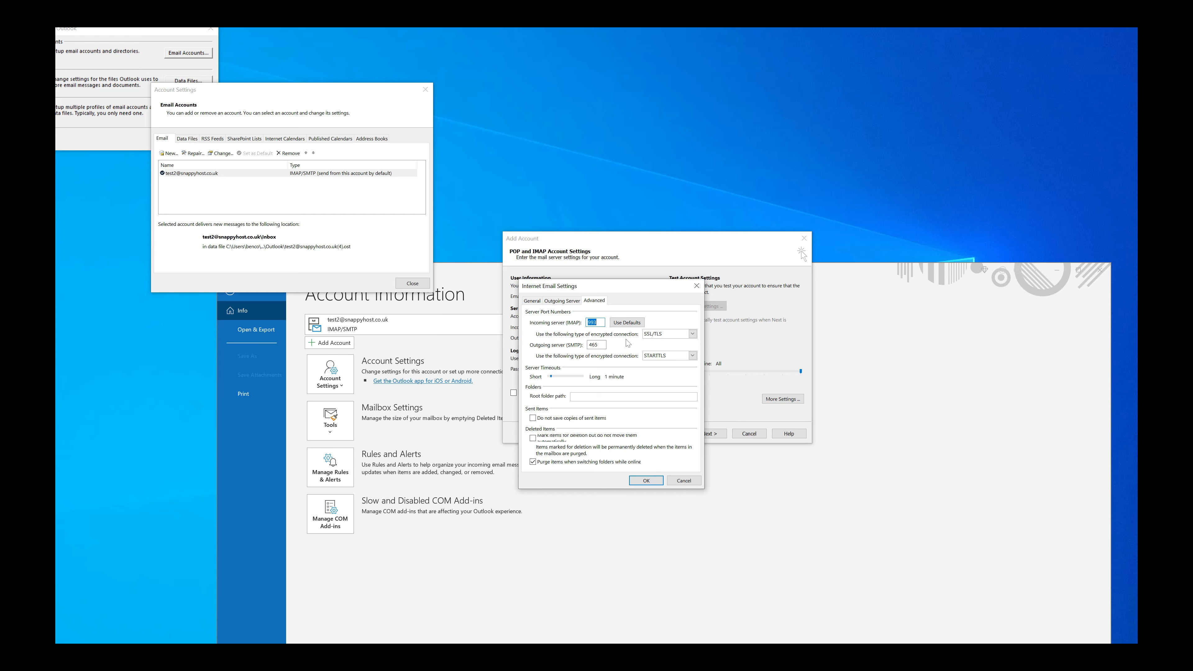
pyautogui.click(670, 338)
pyautogui.click(655, 350)
pyautogui.click(639, 480)
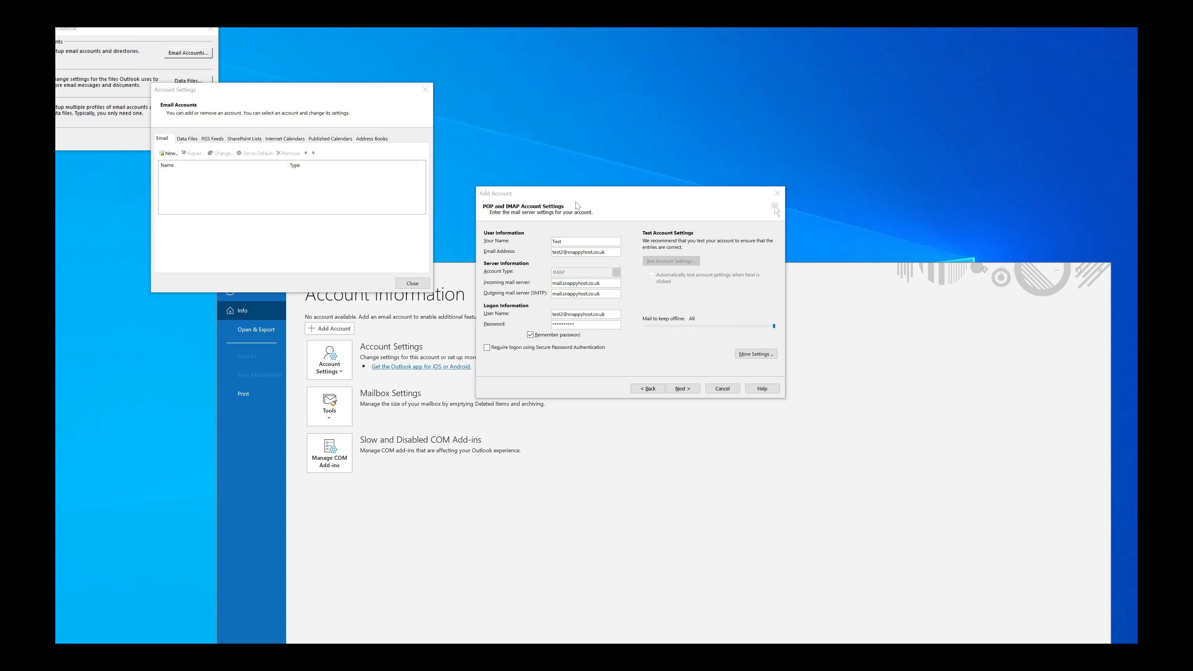
# Run the account tests, finish setup, and return to the mailbox showing the new IMAP folders
pyautogui.click(679, 389)
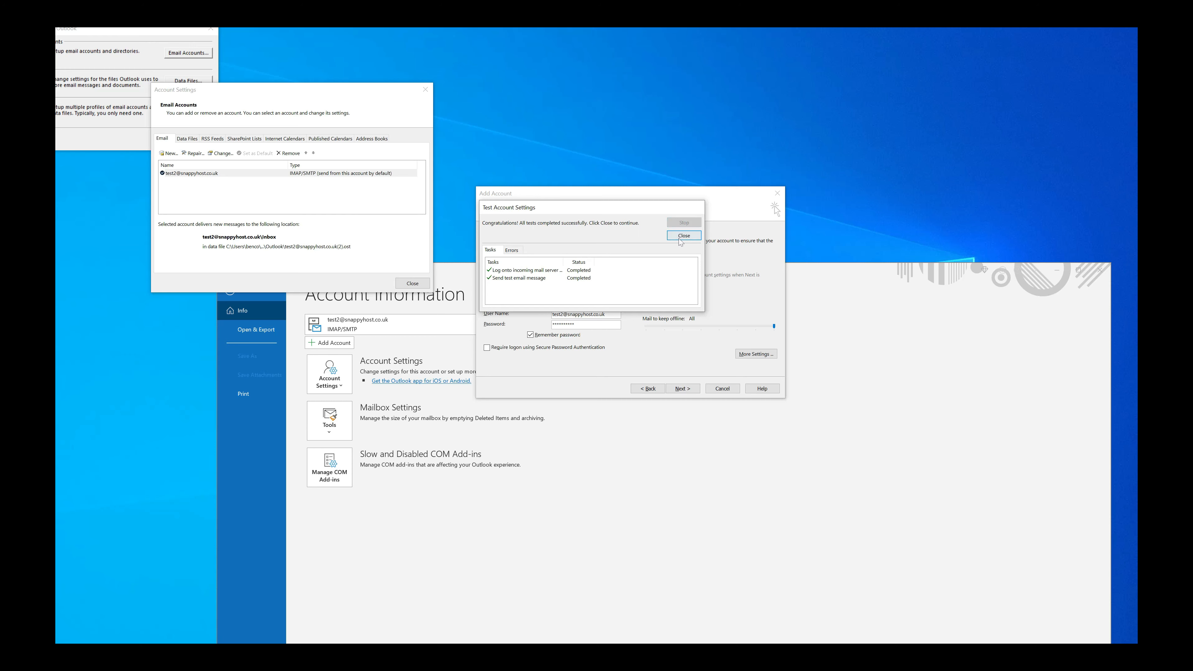
pyautogui.click(683, 236)
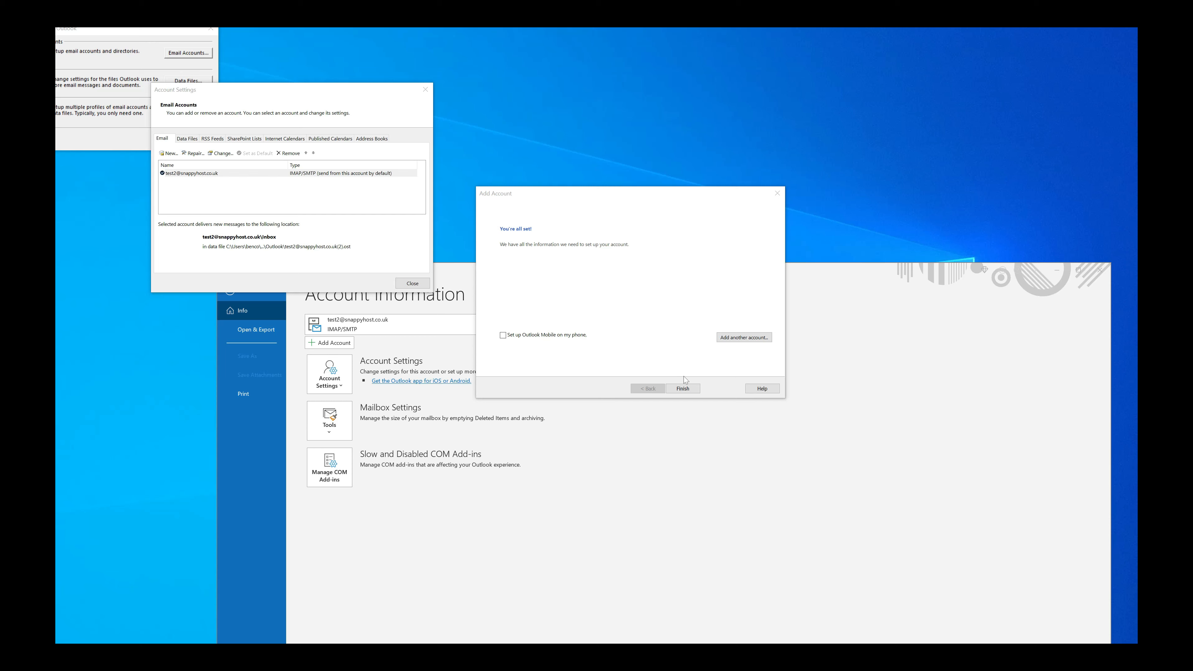
pyautogui.click(683, 387)
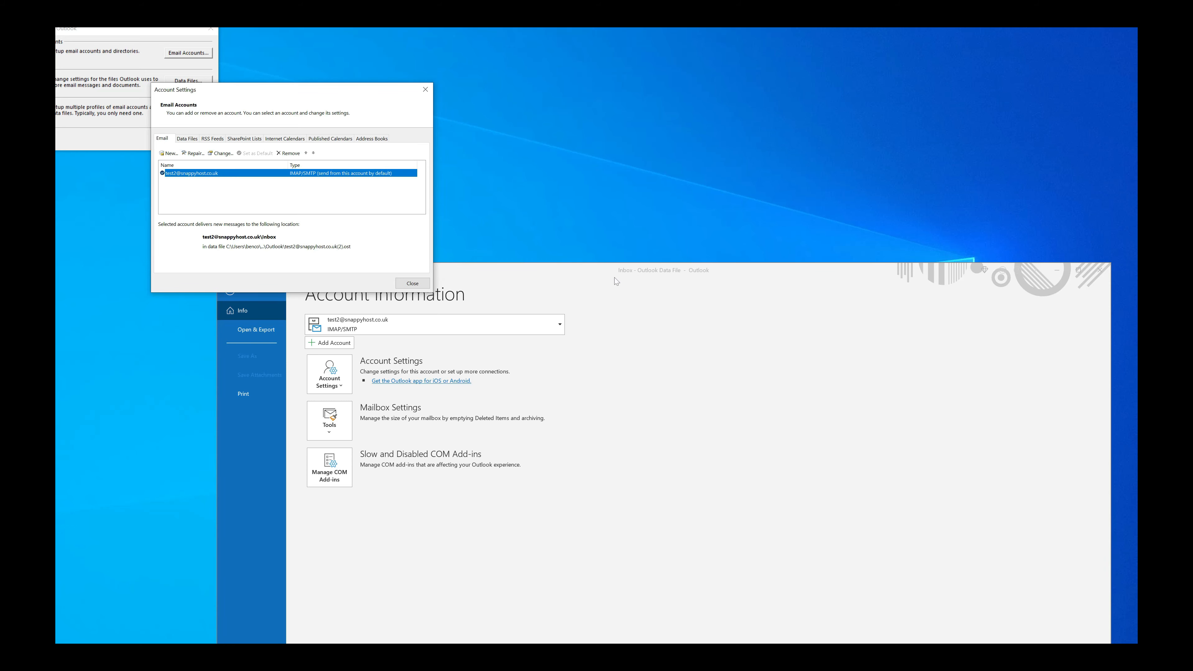
pyautogui.moveTo(617, 282); pyautogui.dragTo(632, 208)
pyautogui.click(291, 212)
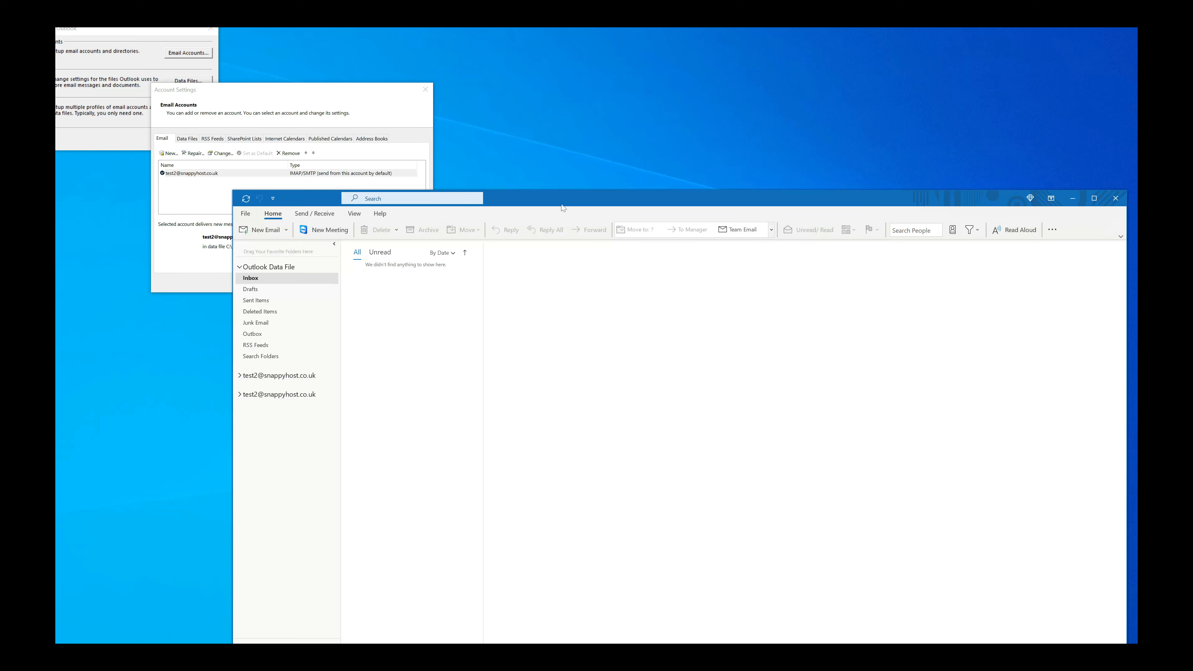